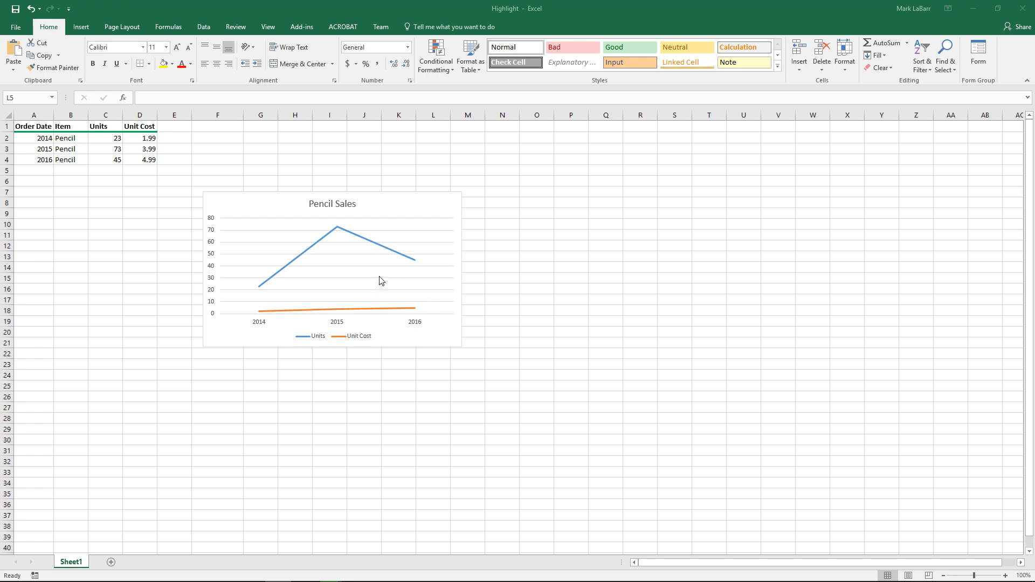
# - Move the Unit Cost series onto a secondary 0–6 axis via Format Data Series
pyautogui.click(257, 204)
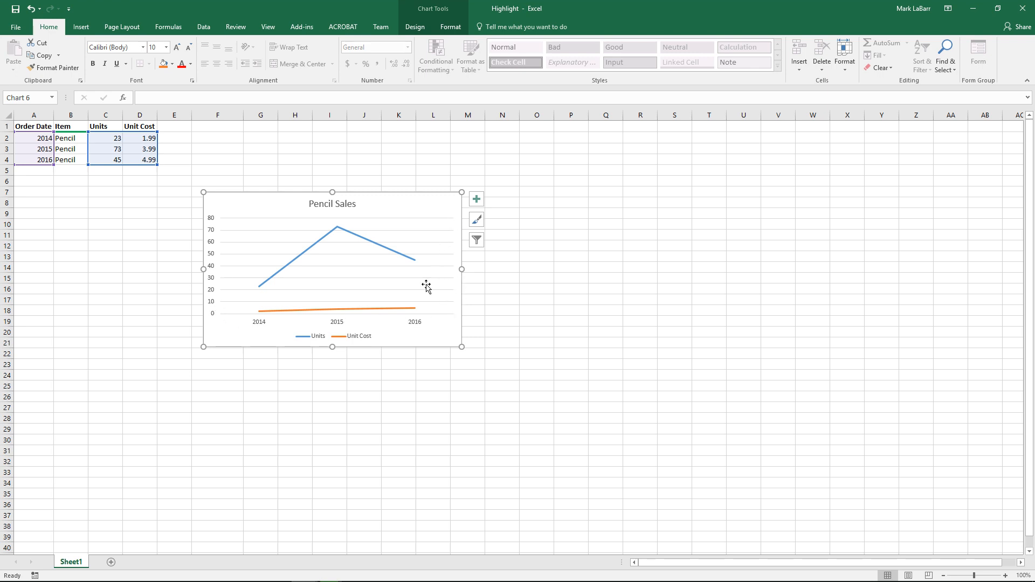
pyautogui.click(346, 311)
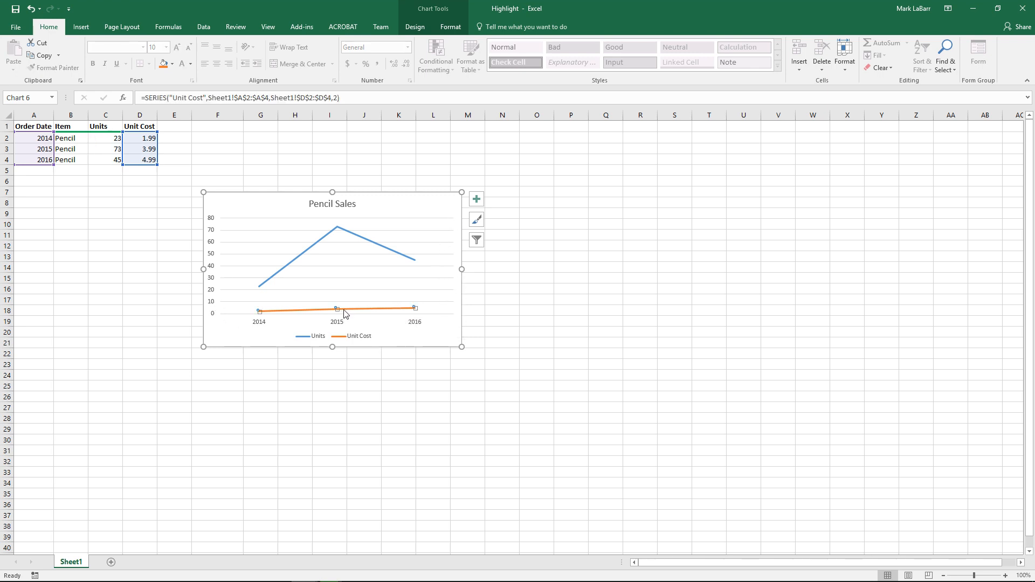
pyautogui.moveTo(415, 308)
pyautogui.rightClick(352, 310)
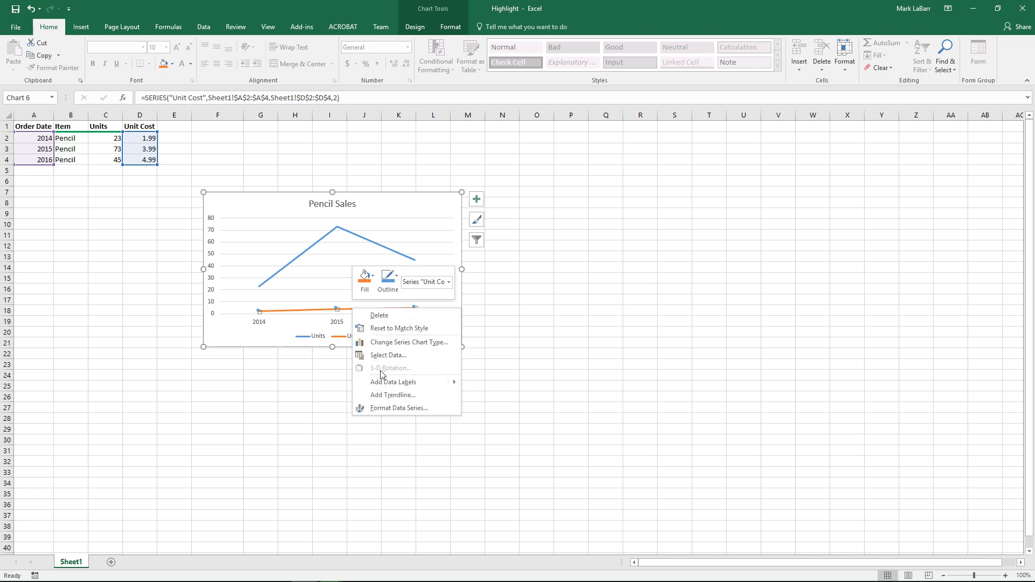
pyautogui.click(398, 408)
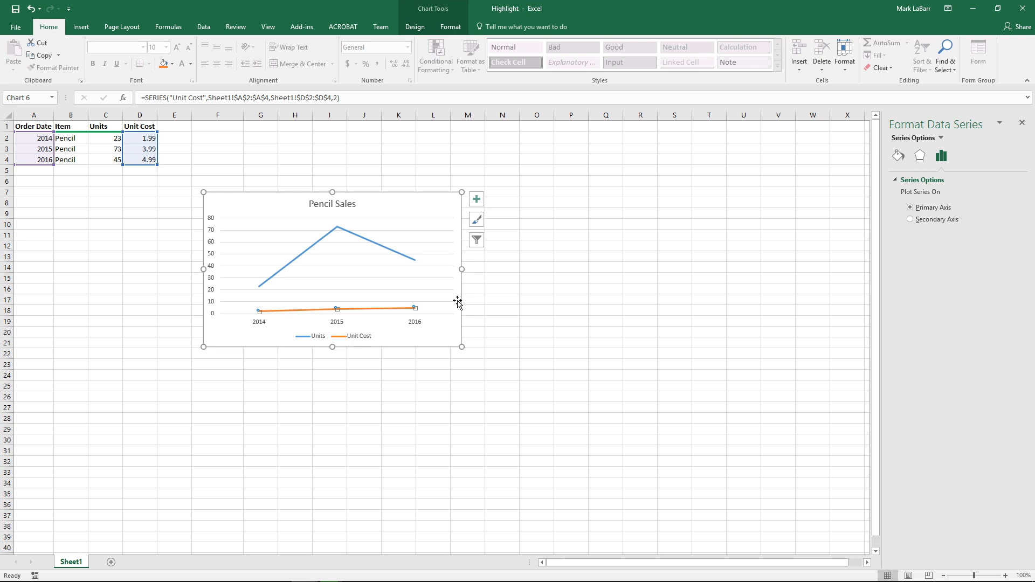
pyautogui.click(930, 222)
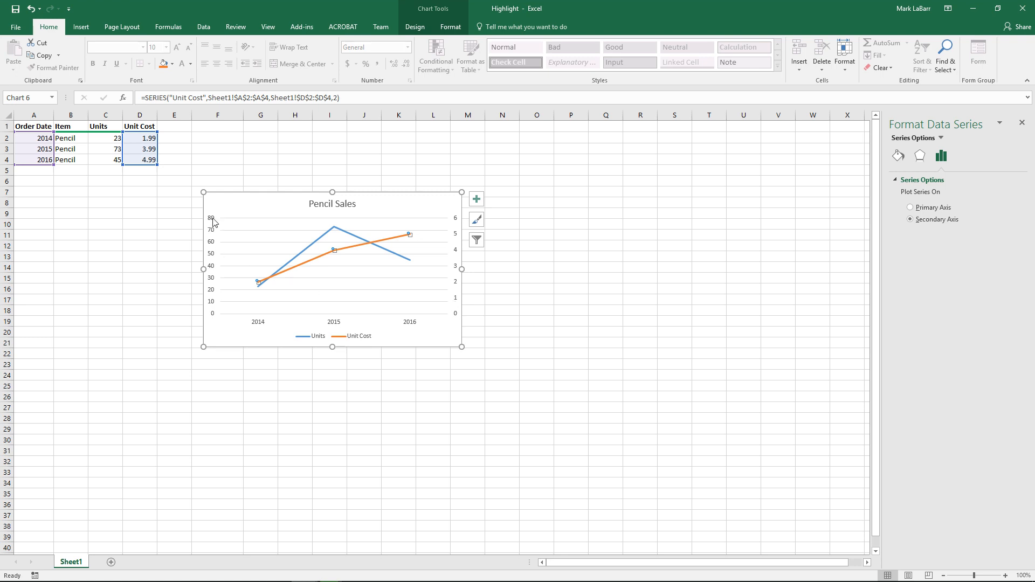
pyautogui.click(455, 226)
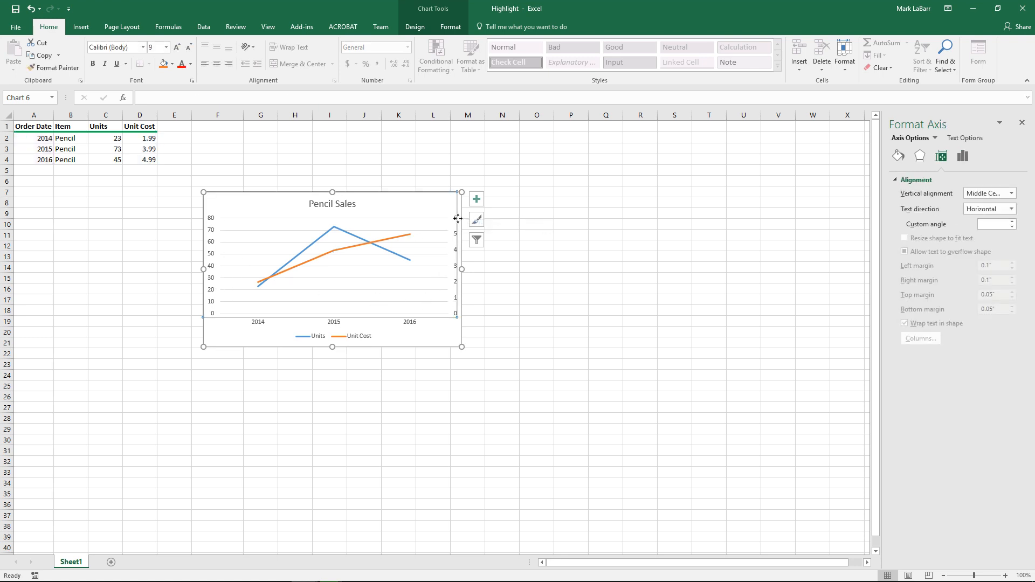
# - Colour the right-hand Unit Cost axis labels orange via Text Fill
pyautogui.click(305, 267)
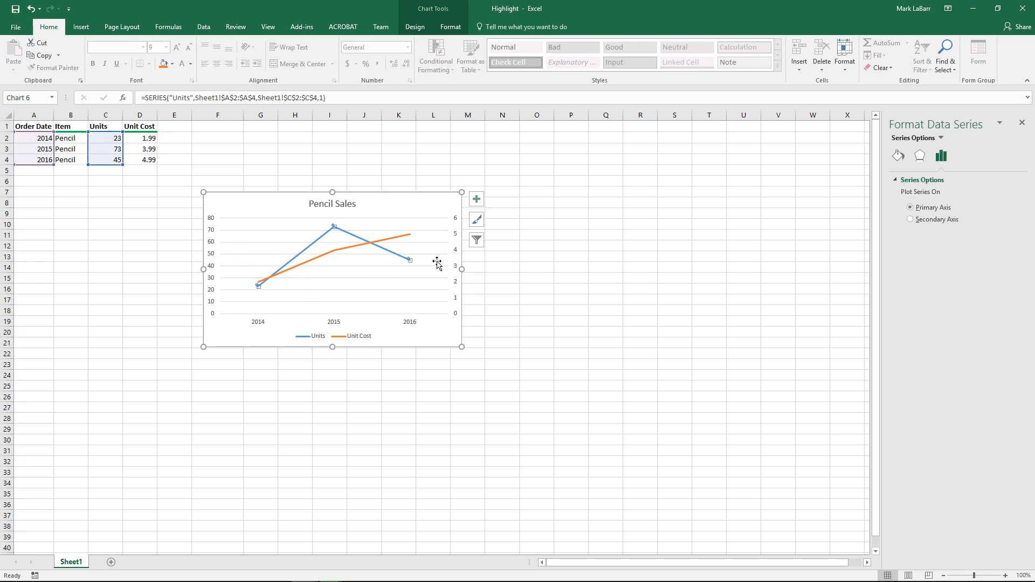
pyautogui.click(455, 223)
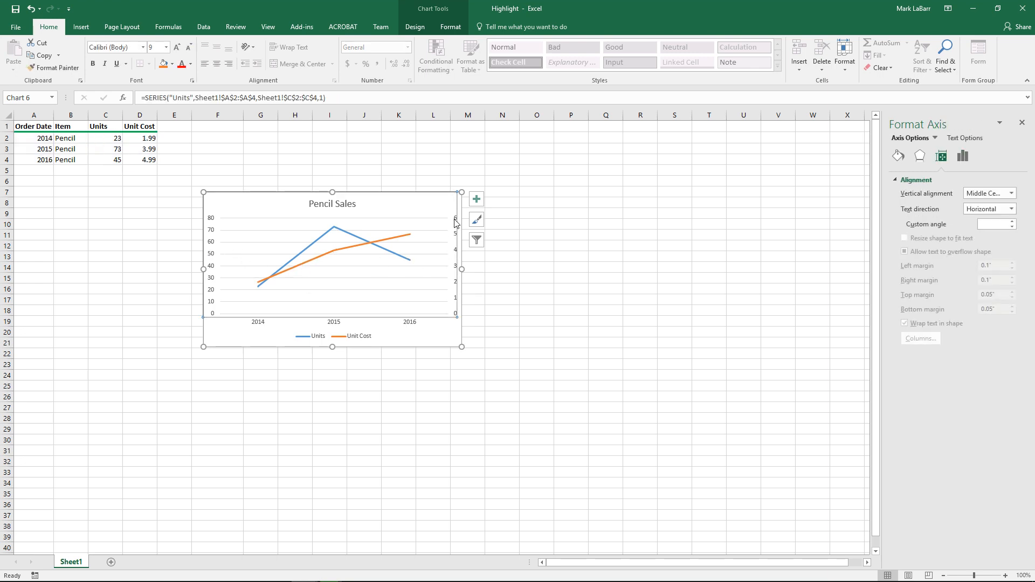
pyautogui.click(965, 138)
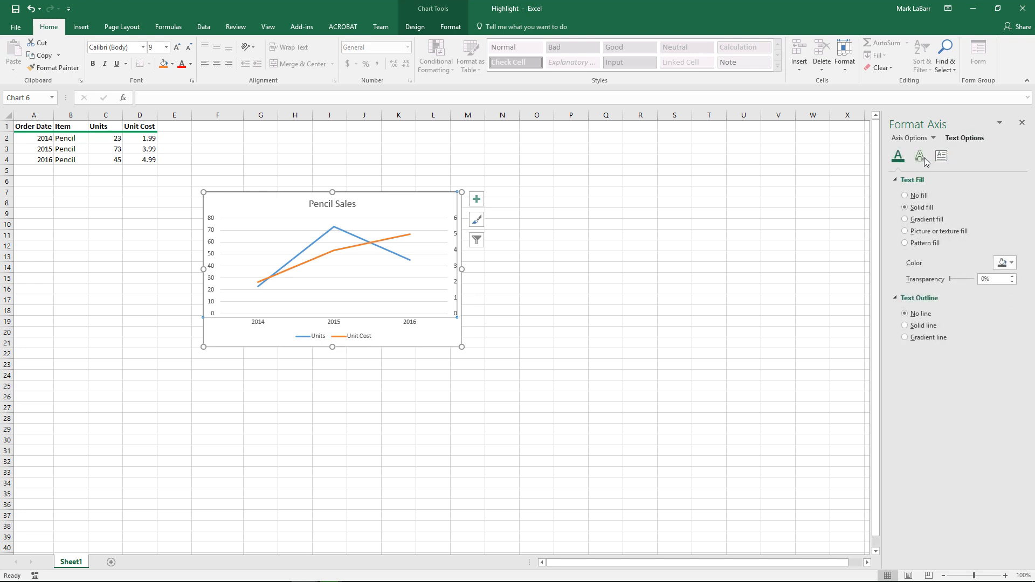
pyautogui.click(1010, 263)
pyautogui.click(992, 321)
# - Colour the left-hand Units axis labels blue to match its line
pyautogui.click(213, 220)
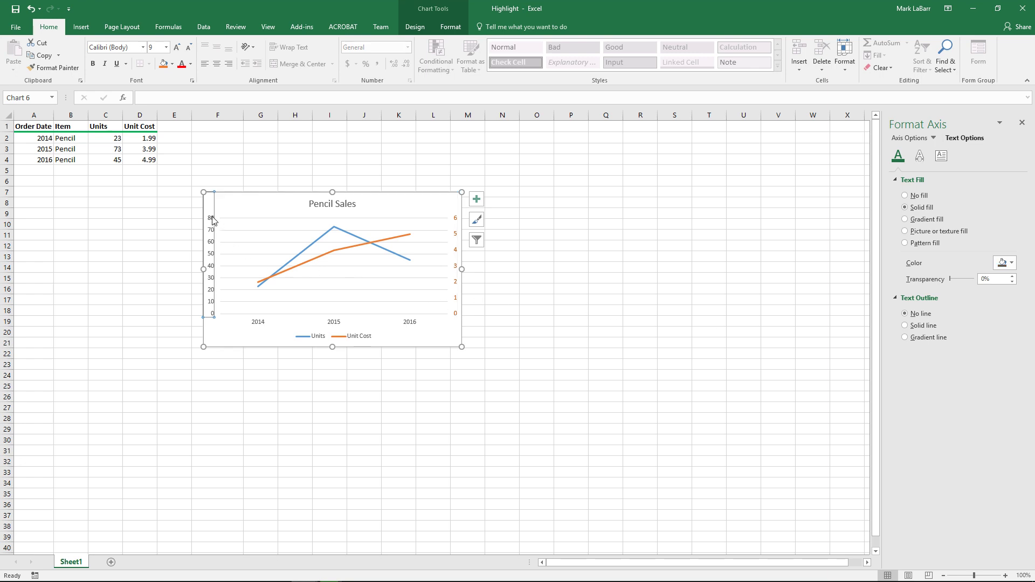
pyautogui.click(1003, 262)
pyautogui.click(987, 322)
pyautogui.click(365, 170)
pyautogui.click(370, 215)
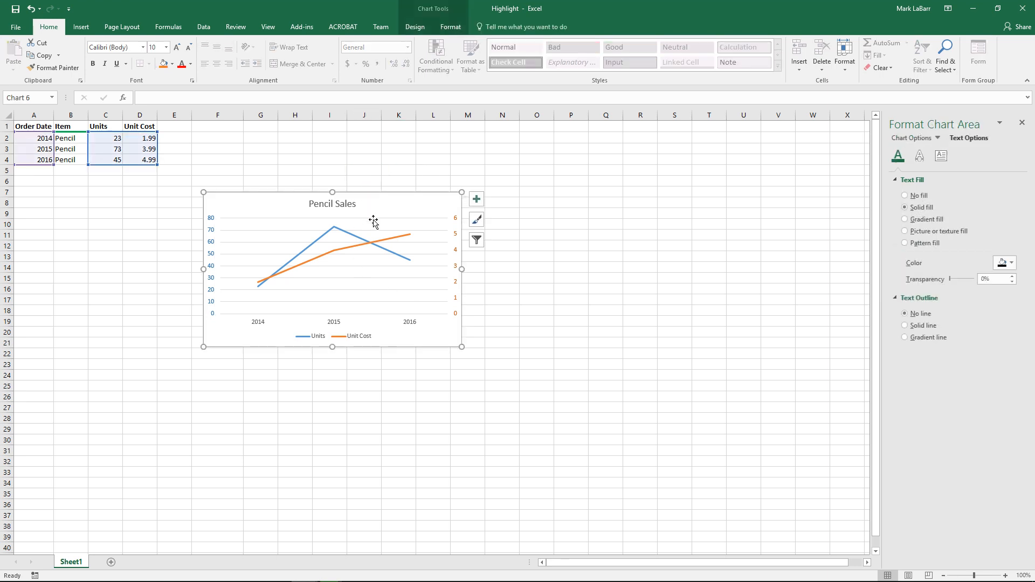